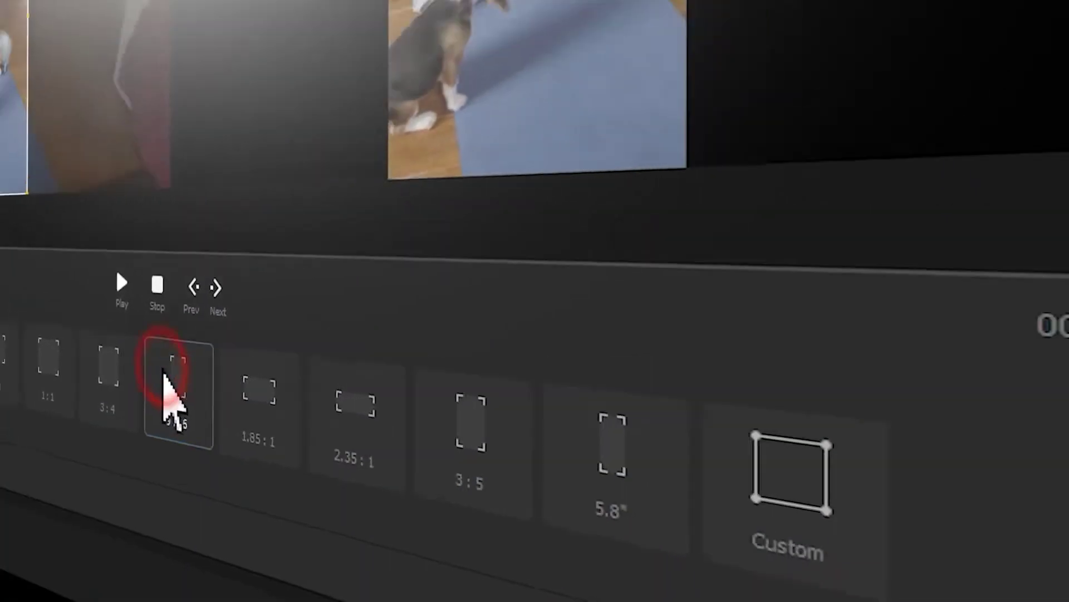
Reposition the surfing clip's crop box, lock it to 16:9, and tighten it from the top.
left_click(39, 234)
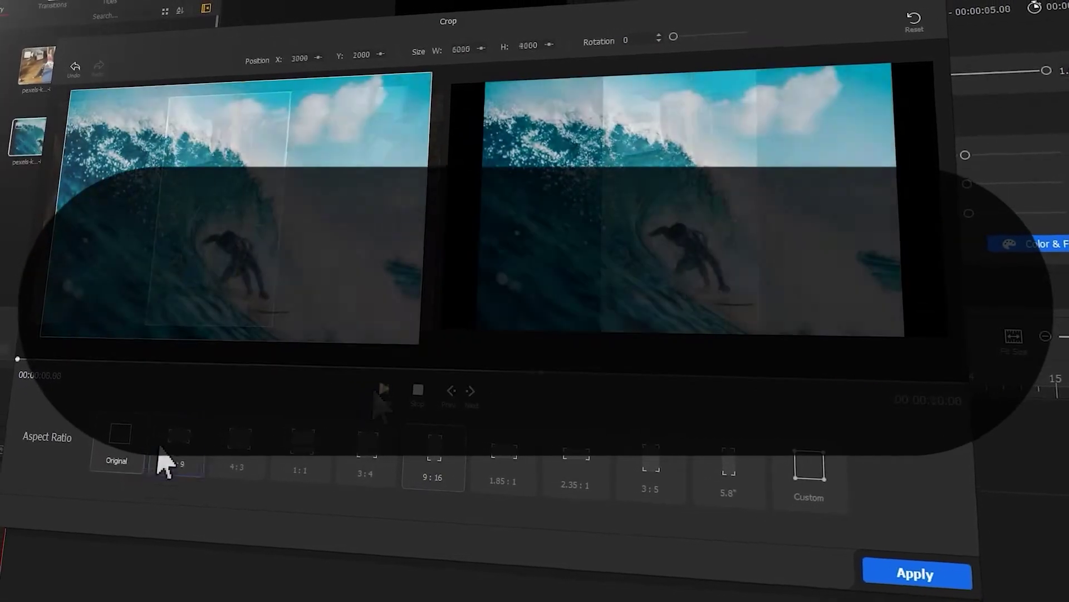
left_click(187, 449)
left_click_drag(247, 102, 258, 114)
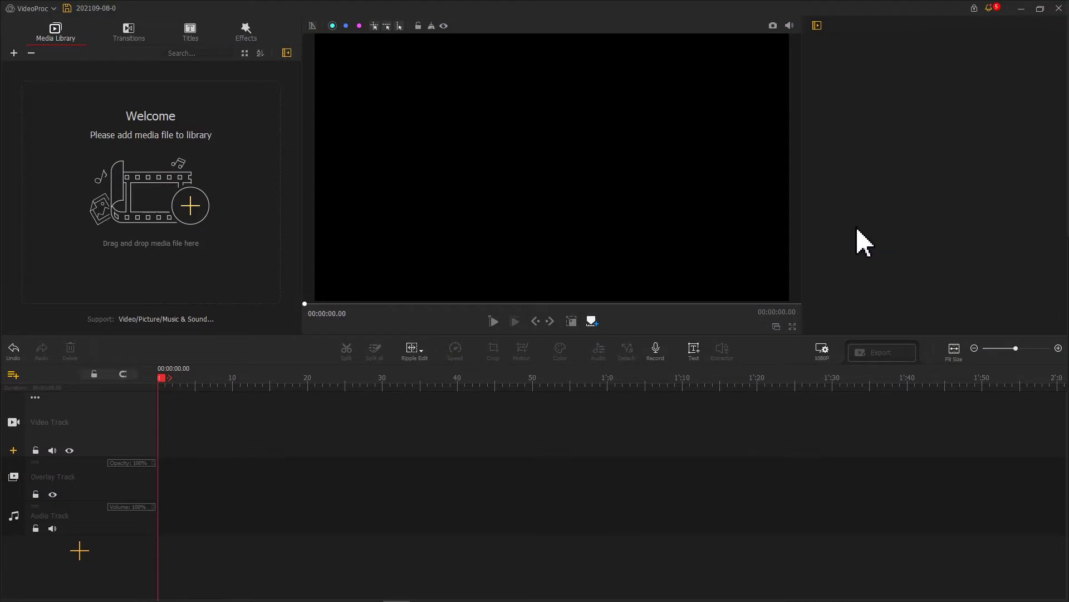
Import the four clips, put the eagle clip on the video track, and split it at 00:00:08.00.
left_click(199, 207)
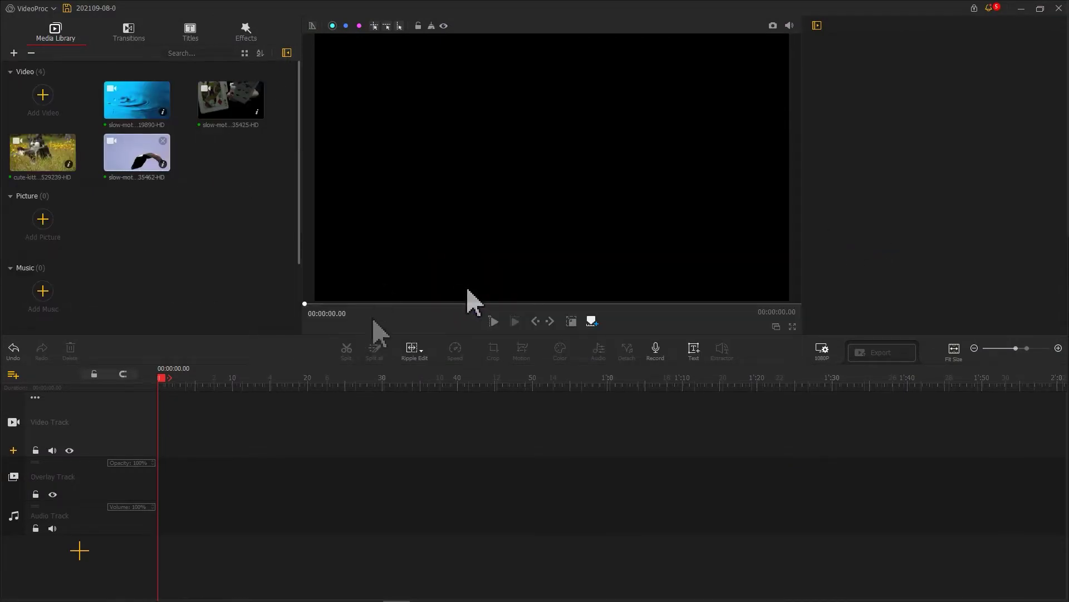
left_click_drag(143, 164, 201, 407)
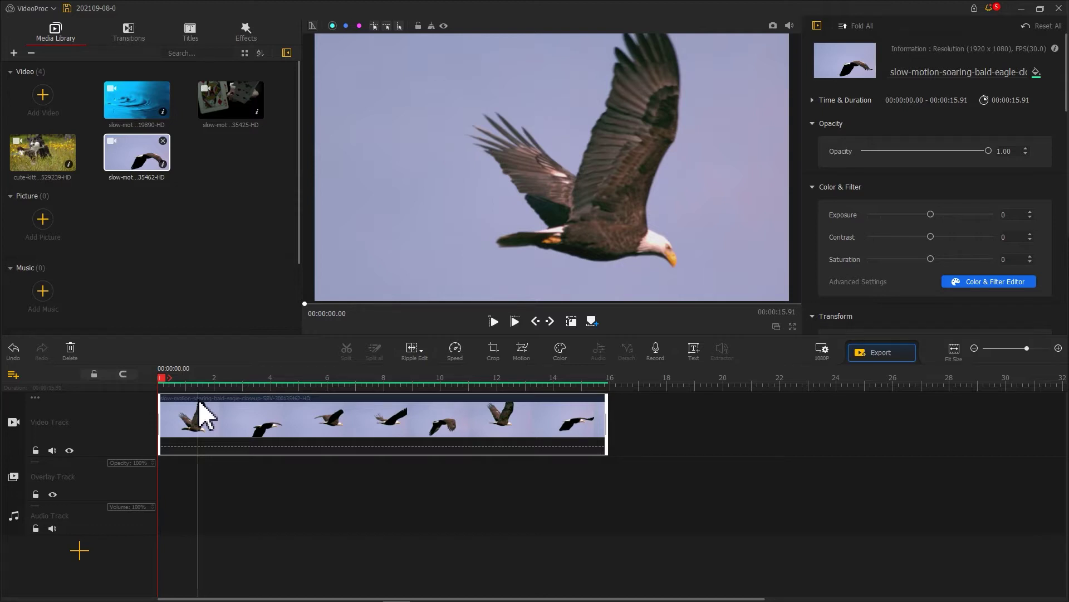
left_click(271, 381)
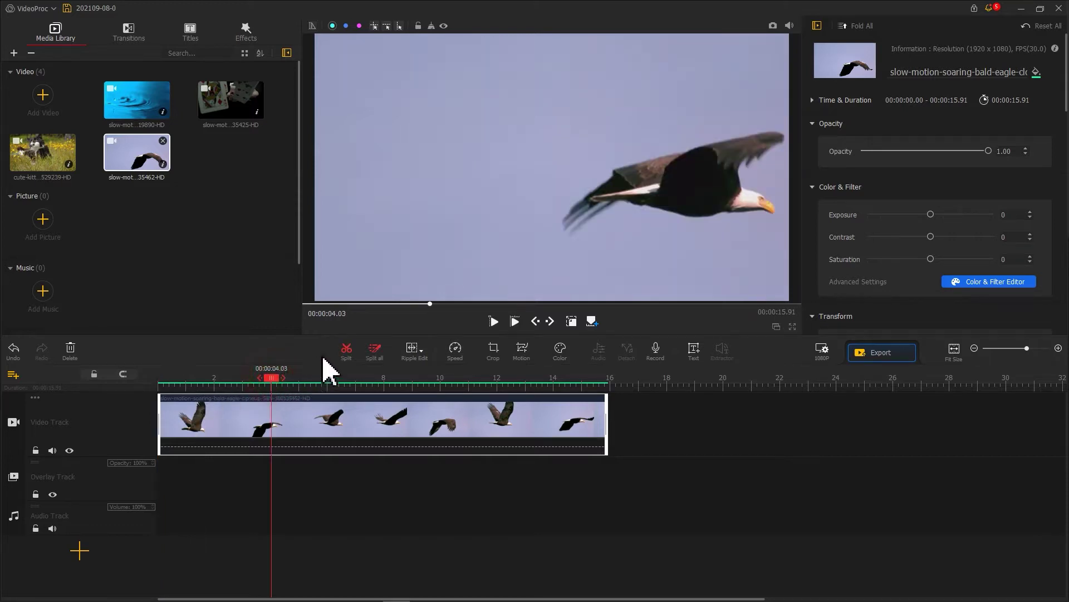
left_click(385, 381)
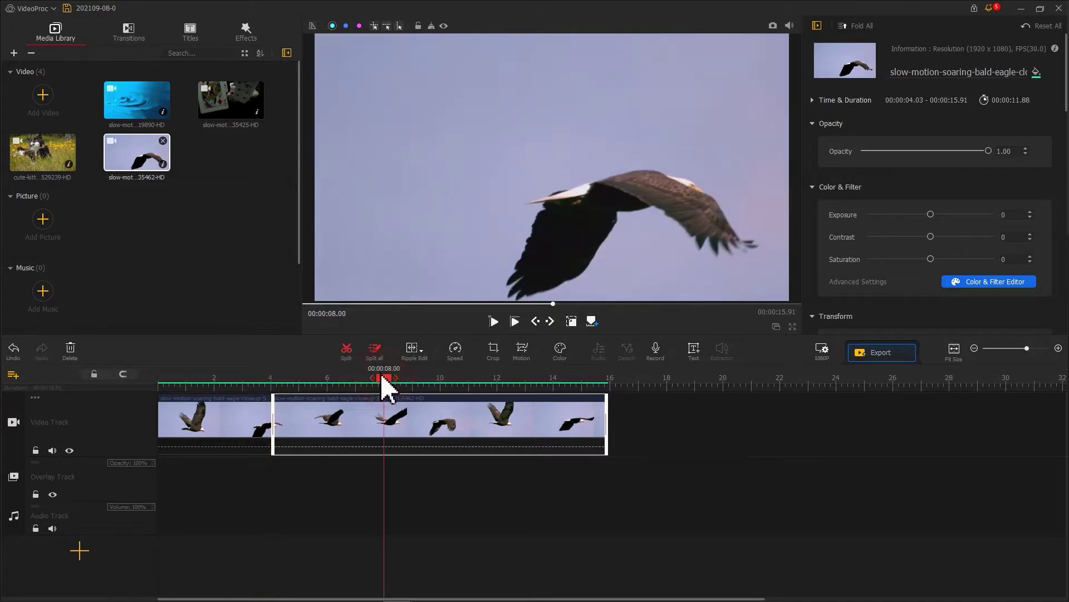
left_click(344, 352)
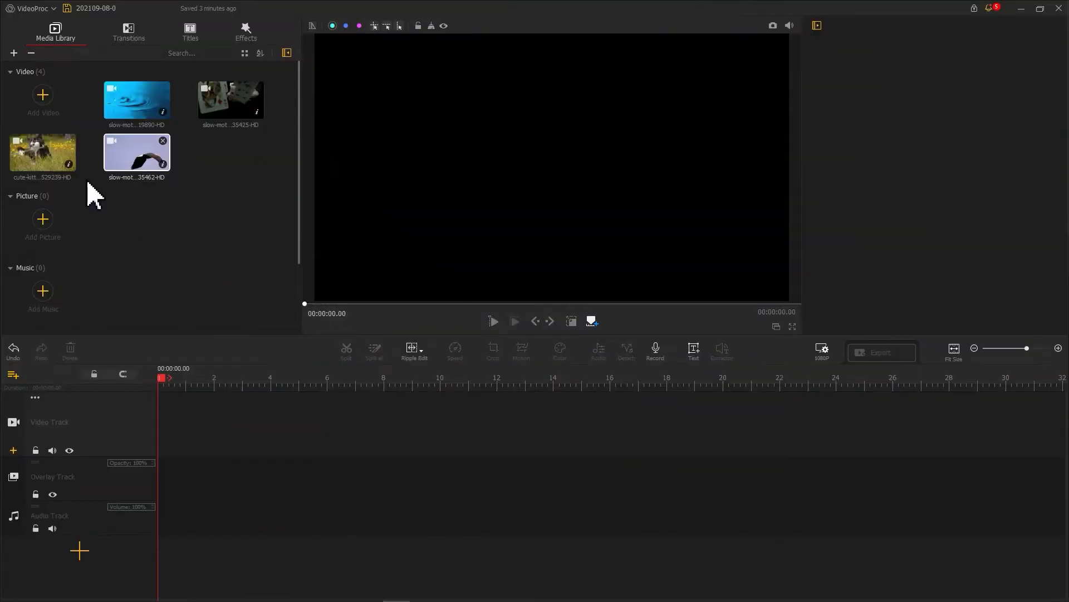
Add the kitten clip to the track, switch trimming to Time Stretch, and stretch the clip to about 16 s.
left_click_drag(51, 160, 186, 402)
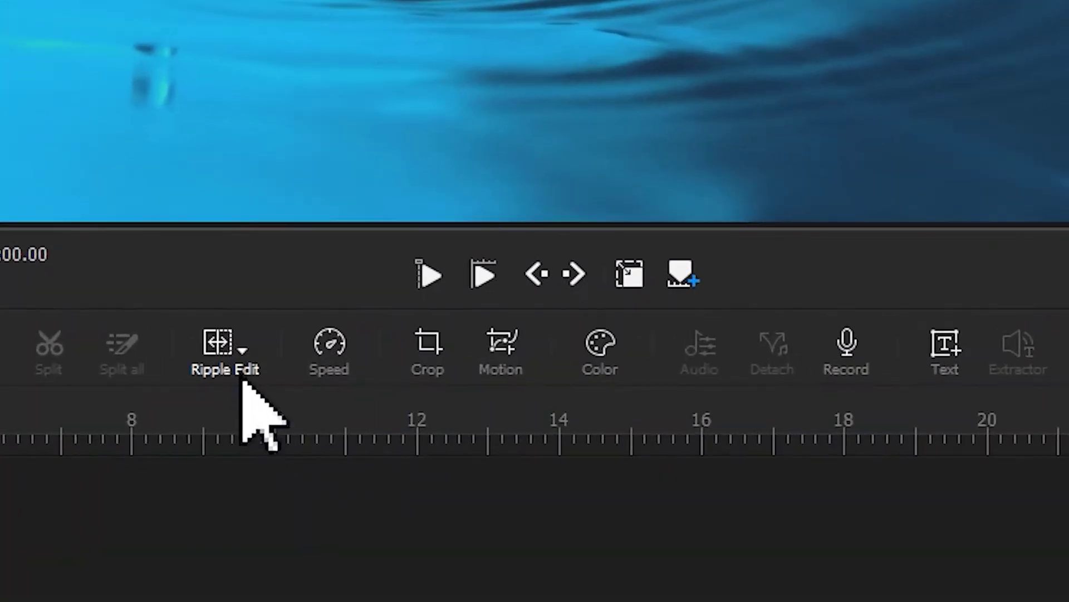
left_click(244, 384)
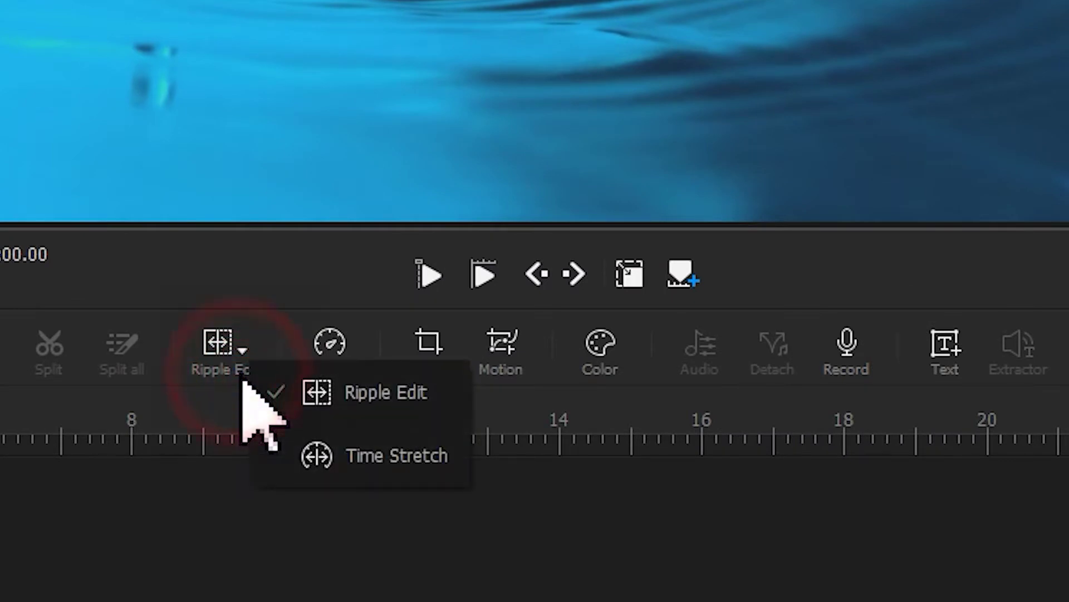
left_click(290, 476)
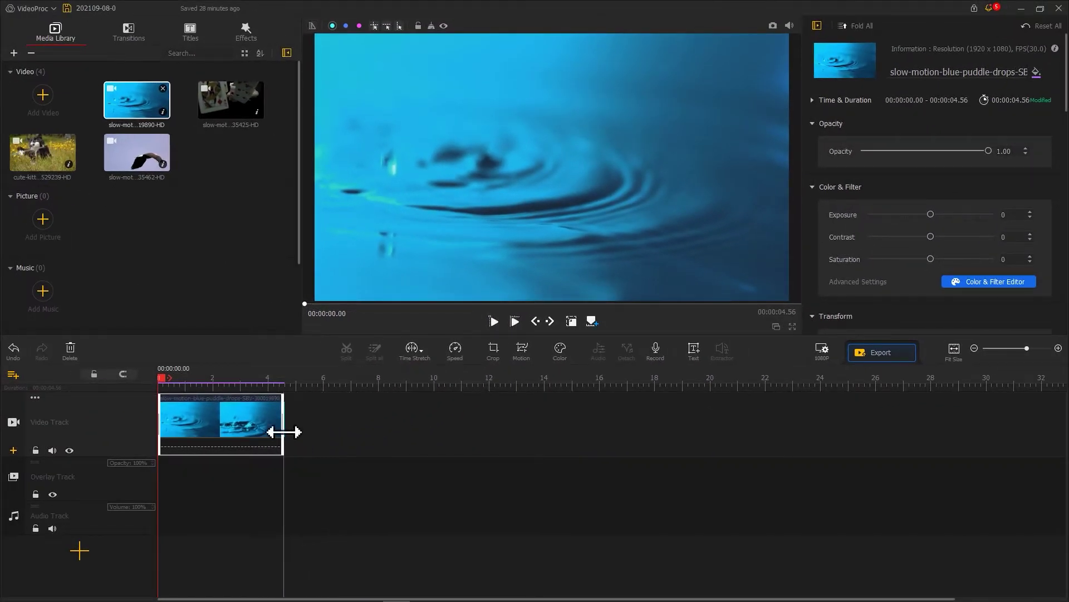
left_click_drag(284, 432, 683, 420)
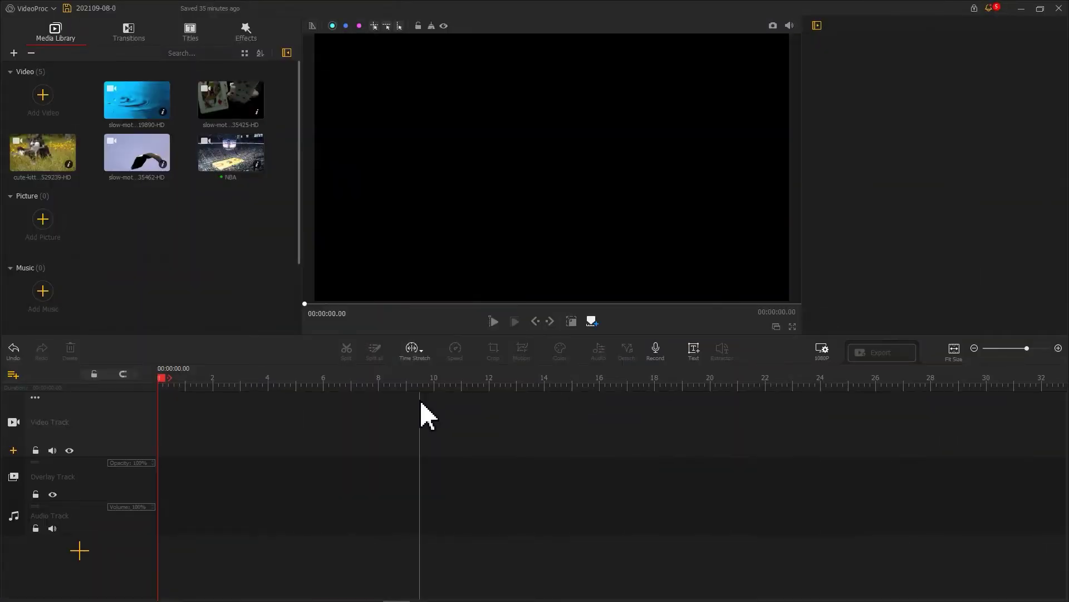
Place the NBA clip on the video track, time-stretch it to about 19.53 s, and play it.
left_click_drag(241, 167, 232, 420)
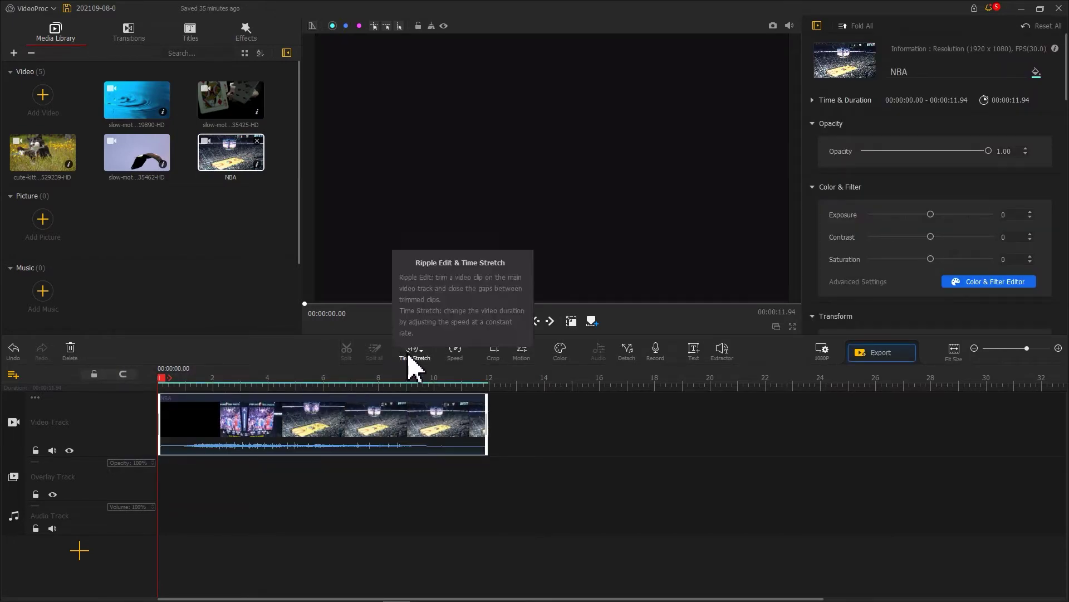
left_click_drag(486, 421, 584, 423)
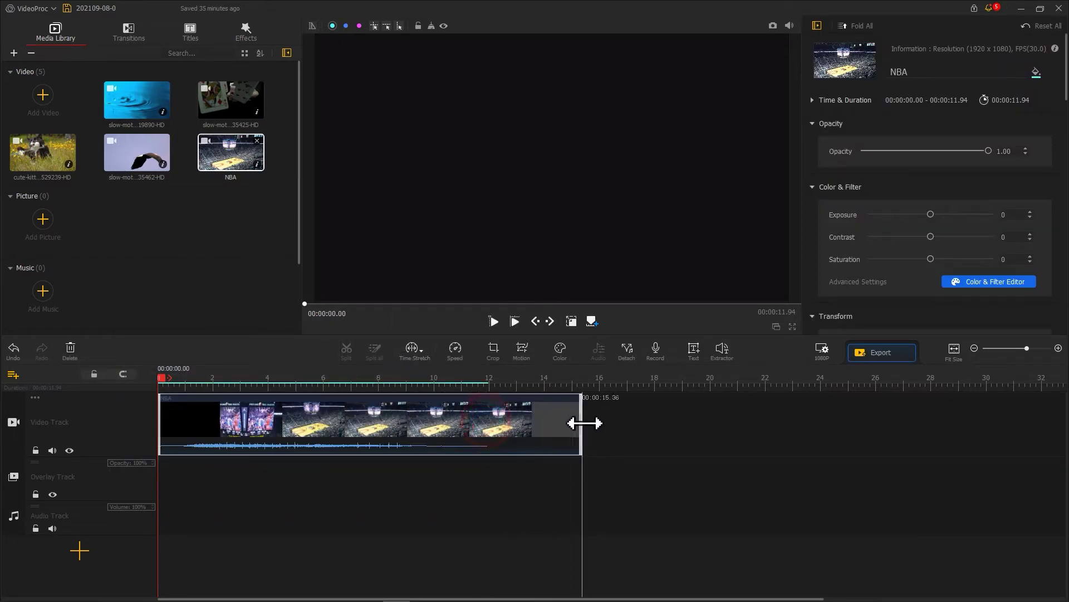
left_click_drag(695, 423, 696, 423)
key("space")
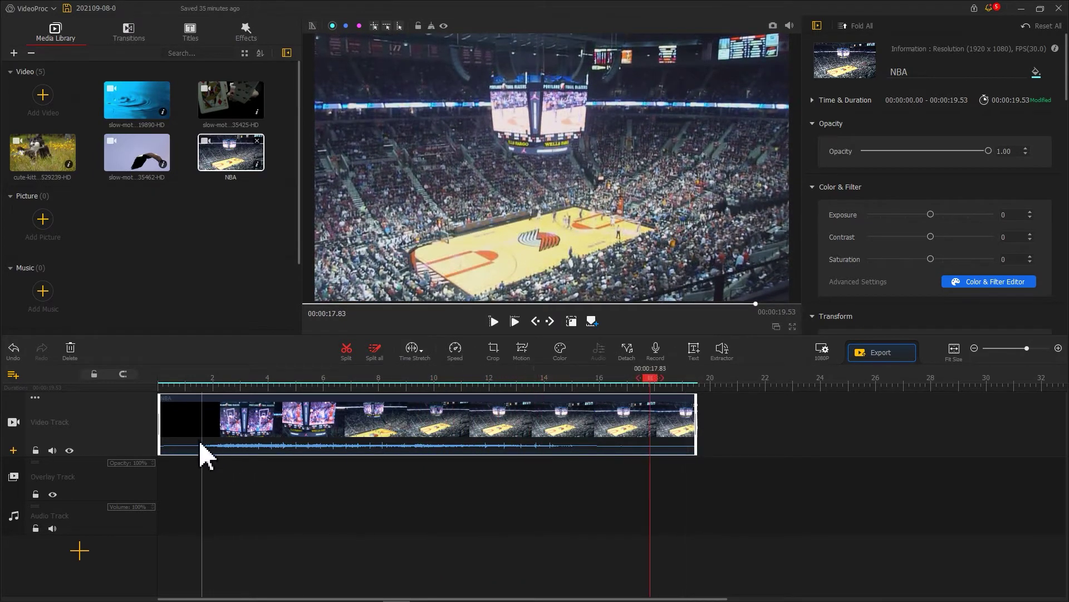
Mute the track, undo the change, and place the eagle clip at its full 15.91 s.
left_click(52, 450)
key("ctrl+z")
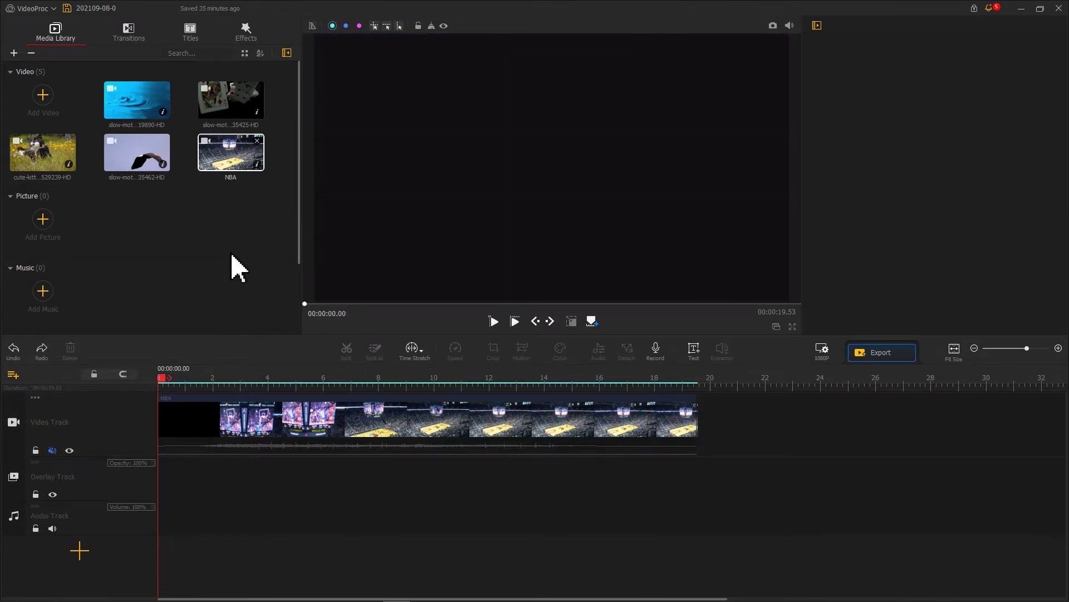
left_click_drag(232, 163, 220, 548)
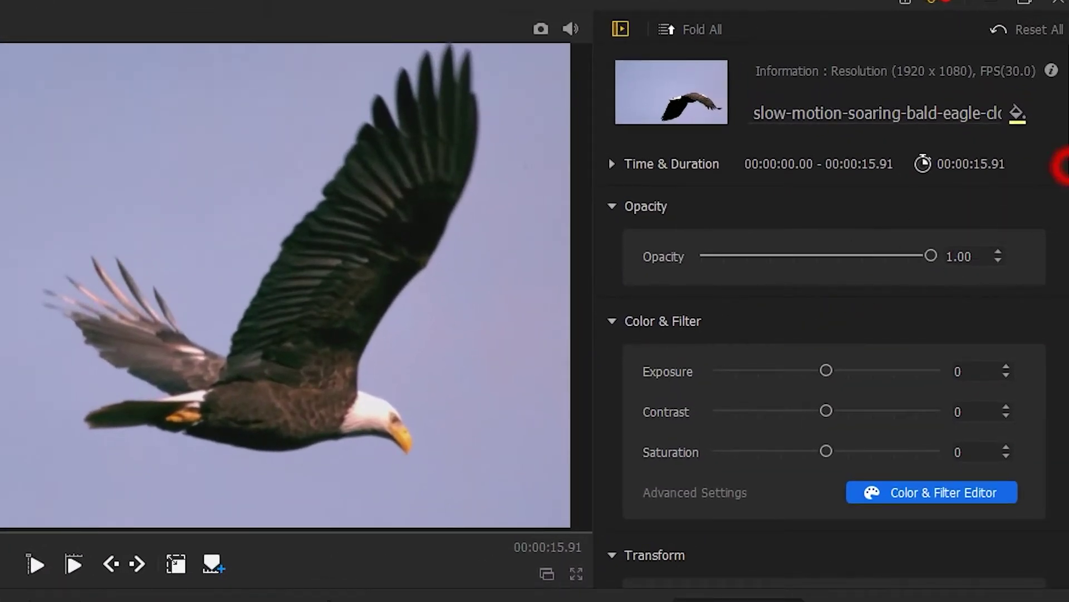
Set the eagle clip's constant play speed to 0.03 in the Time Stretch dialog.
scroll(1063, 166, "down", 15)
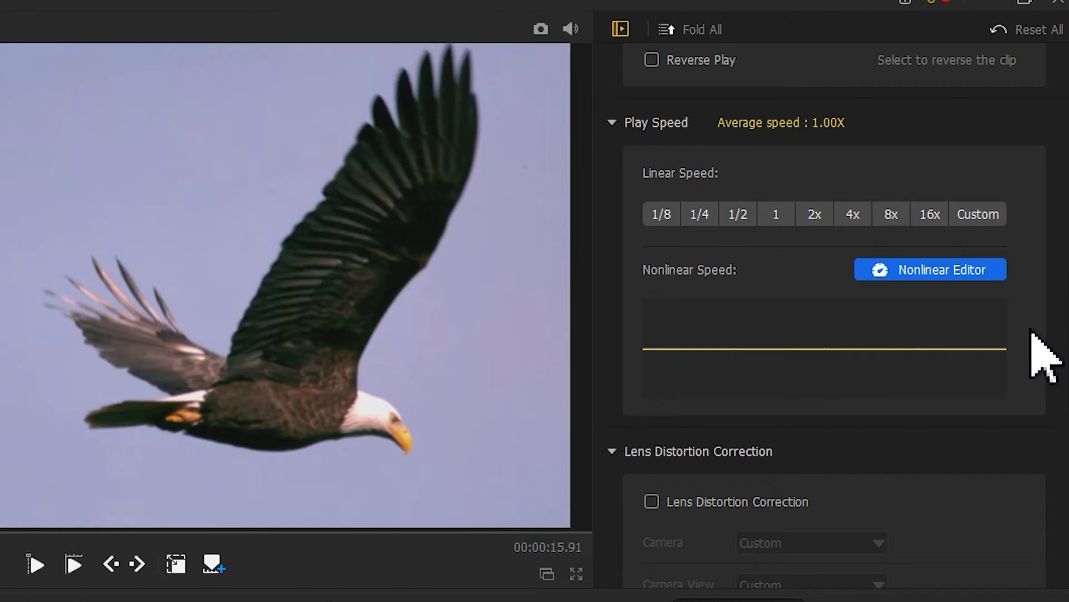
left_click(979, 220)
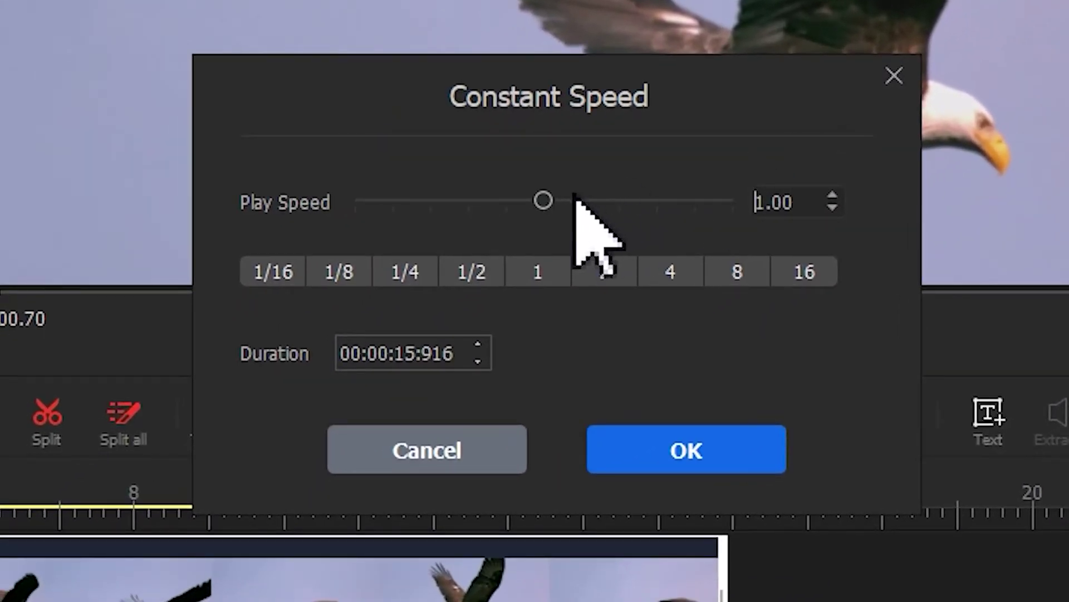
left_click_drag(554, 202, 288, 217)
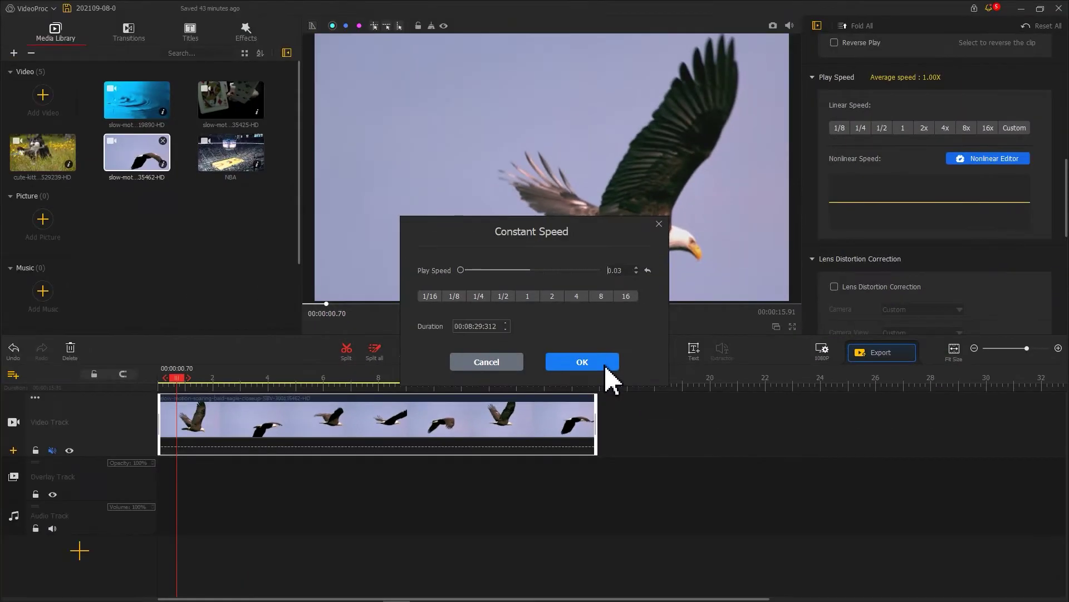
left_click(746, 460)
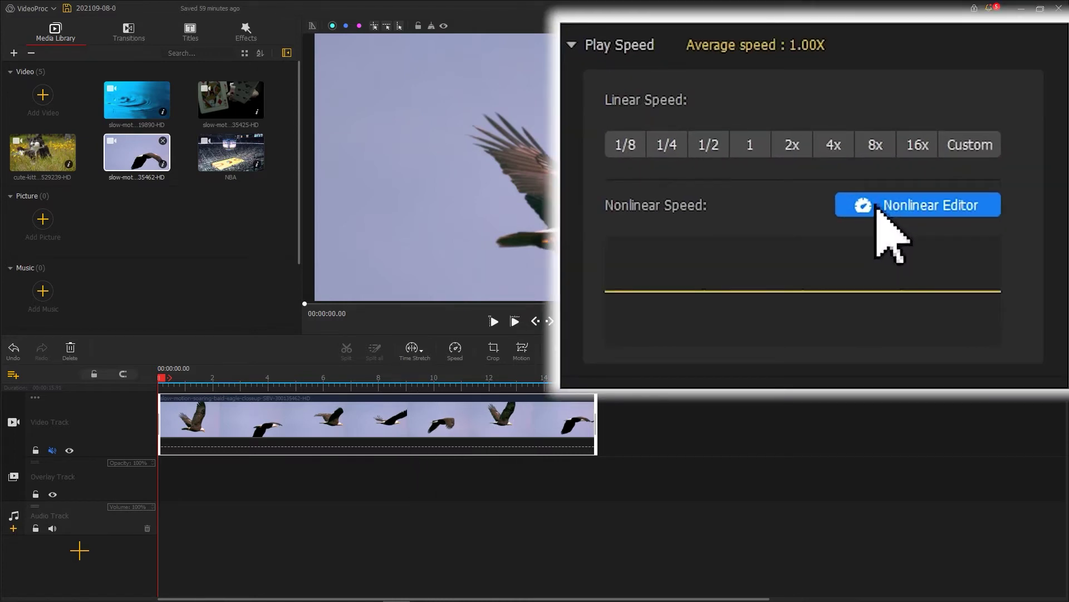
In the Speed Editor, apply the constant 1/8 speed preset to the eagle clip.
left_click(967, 161)
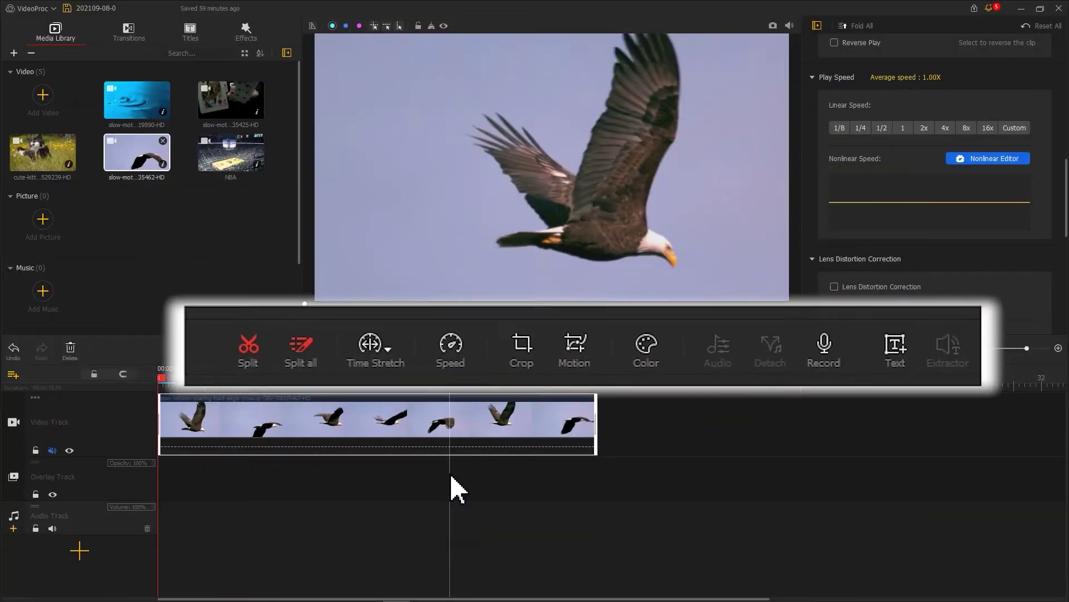
left_click(458, 362)
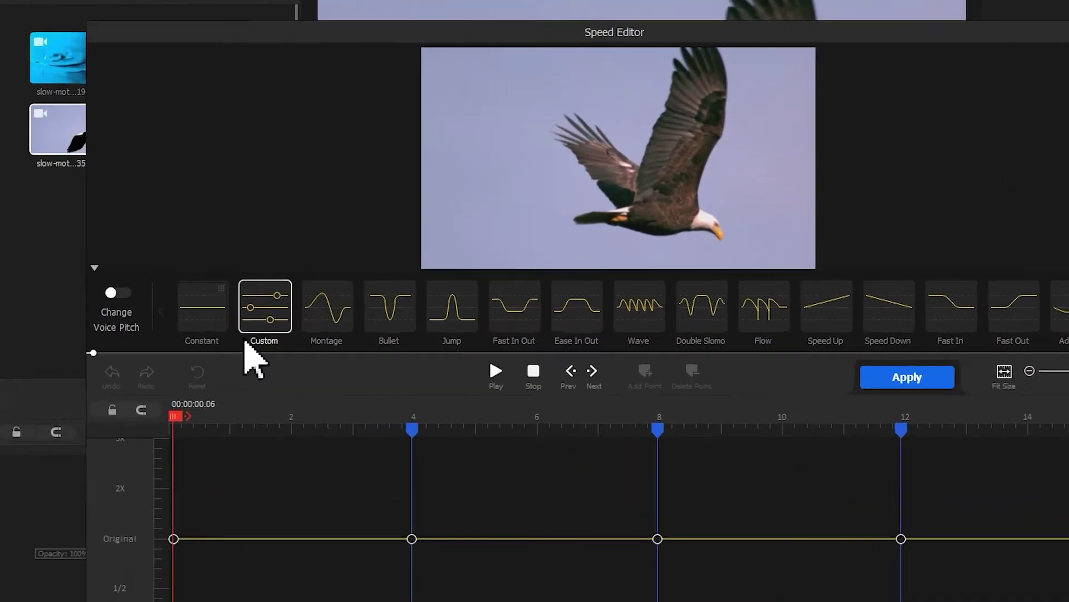
left_click(239, 291)
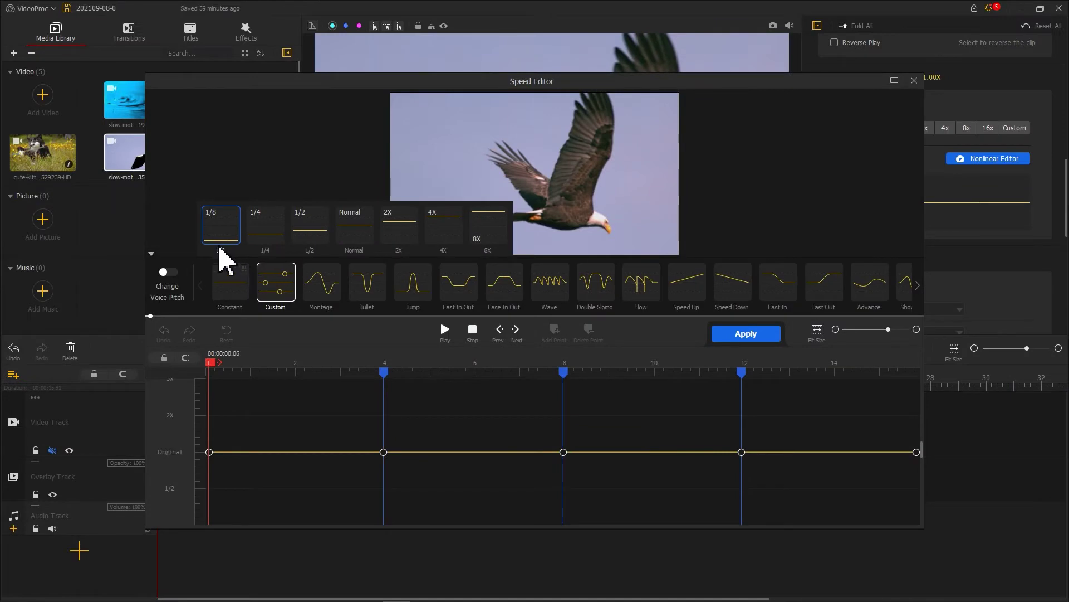
left_click(219, 238)
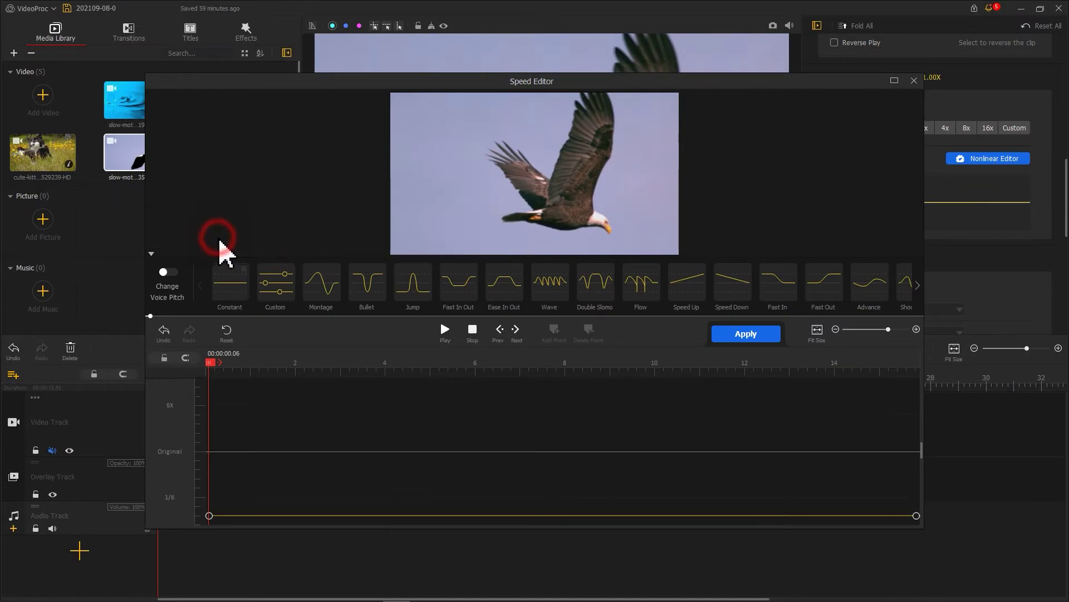
Raise the speed curve's first point above normal speed.
scroll(175, 453, "down", 3)
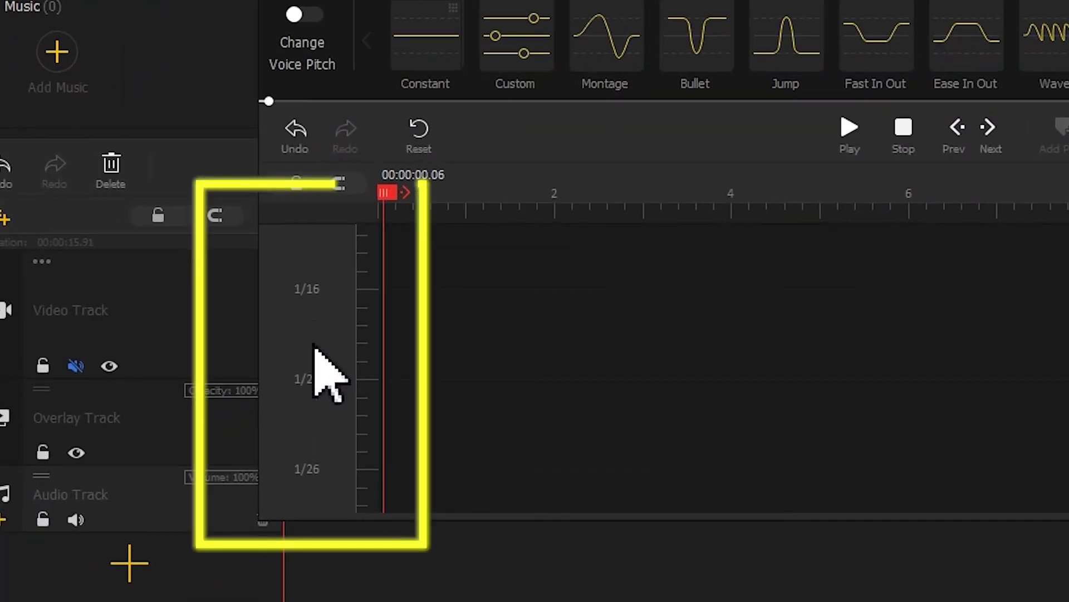
scroll(315, 348, "down", 2)
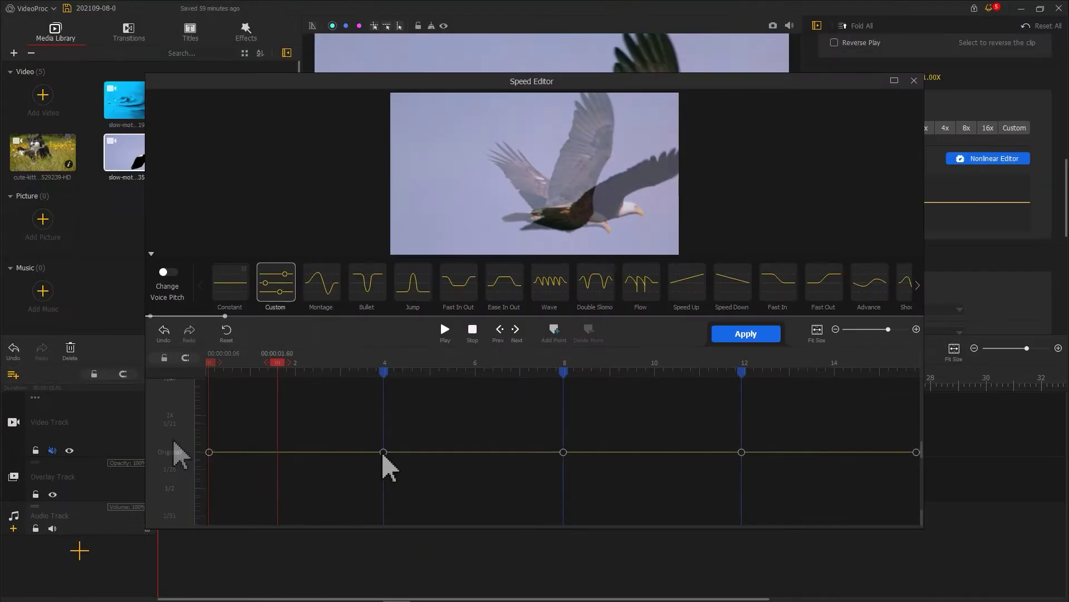
left_click_drag(210, 452, 209, 386)
Raise the 4-second point, shift points to about 4.8 s and 7 s, and dip them below normal.
left_click(383, 451)
left_click_drag(383, 451, 411, 392)
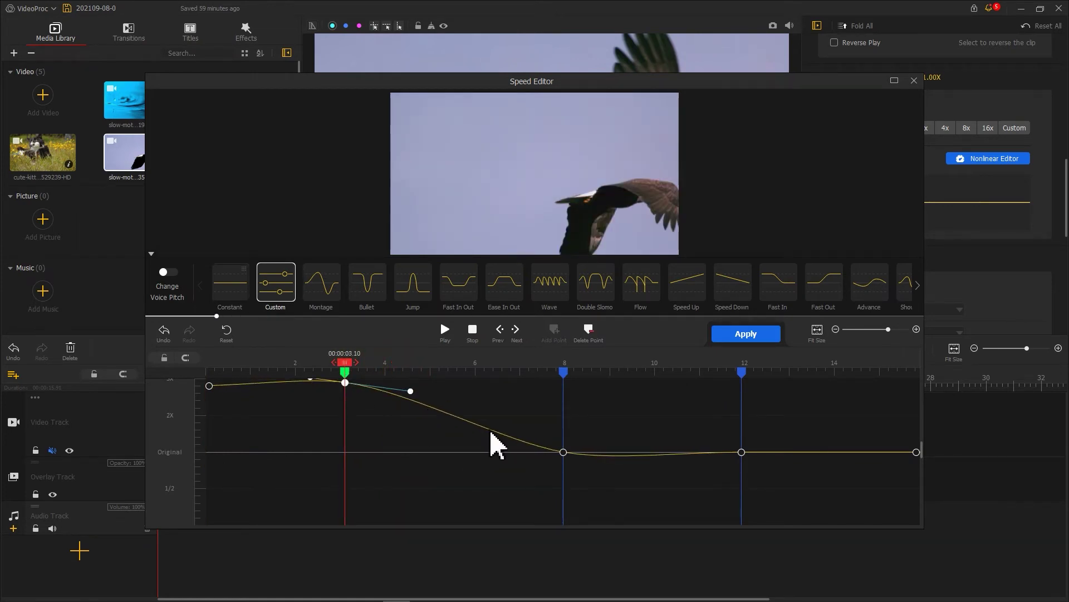
left_click_drag(563, 371, 419, 372)
left_click_drag(741, 372, 519, 372)
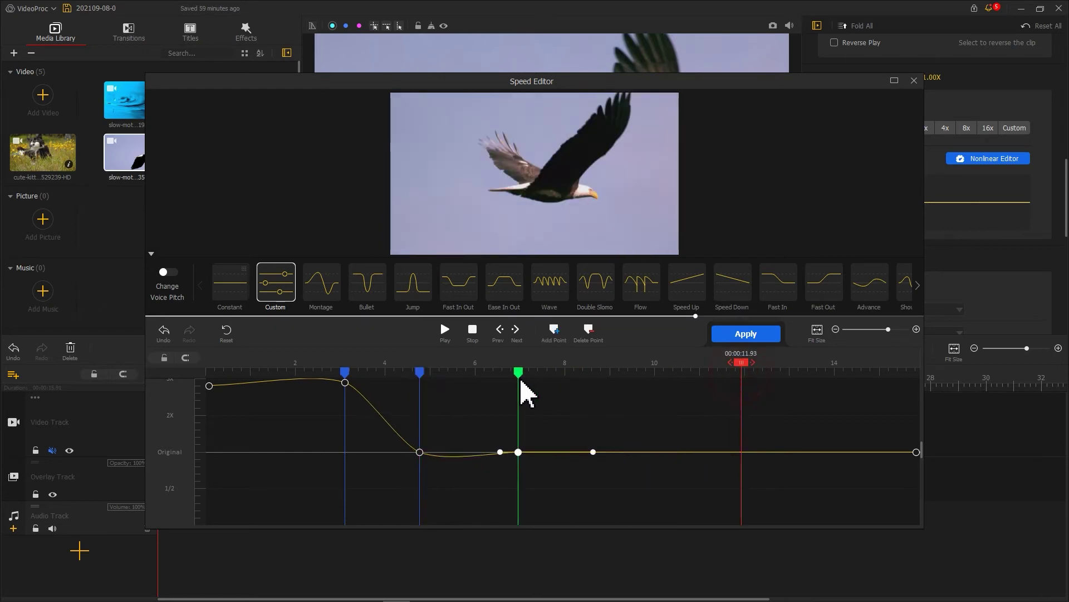
left_click_drag(519, 452, 523, 463)
left_click_drag(420, 452, 420, 461)
left_click_drag(518, 460, 523, 479)
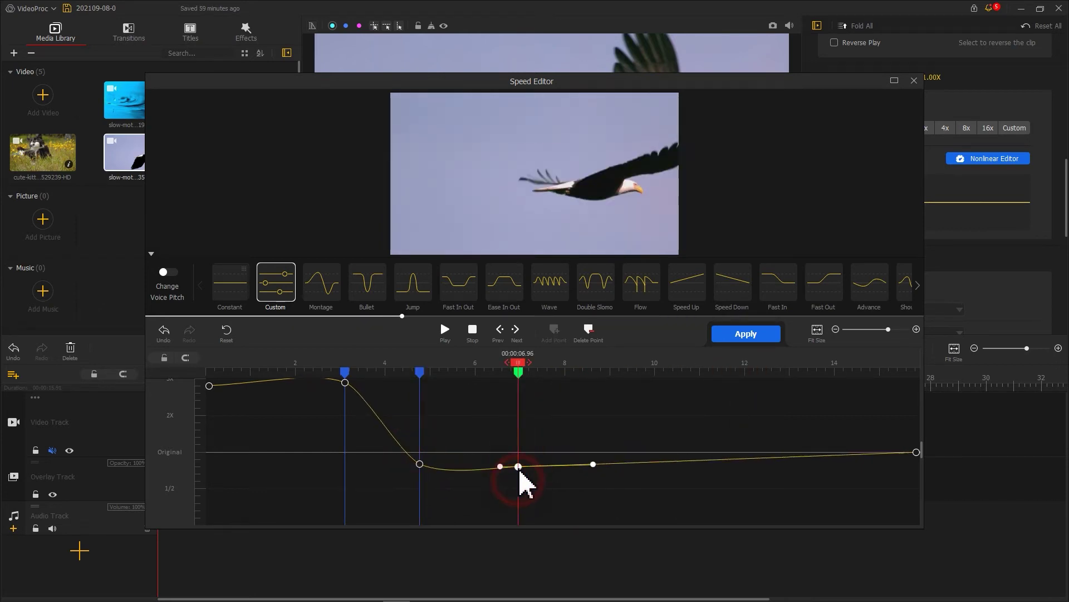
Add a fast point near 8.8 s, raise the end point, and apply the 1.72X curve.
left_click_drag(518, 362, 599, 365)
left_click(554, 333)
left_click_drag(600, 465, 600, 386)
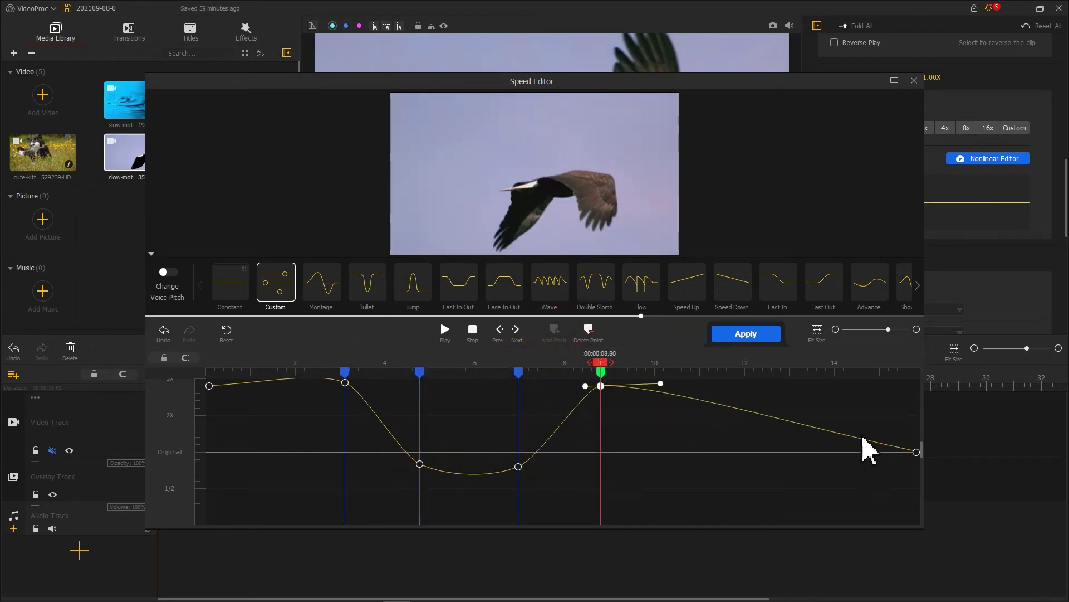
left_click_drag(916, 452, 916, 385)
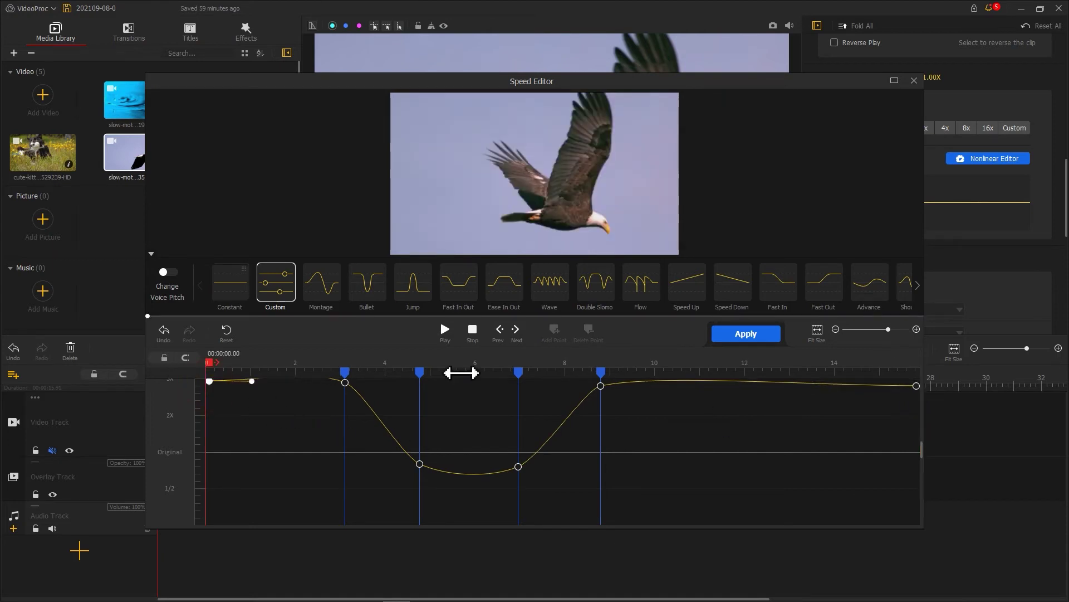
left_click(742, 336)
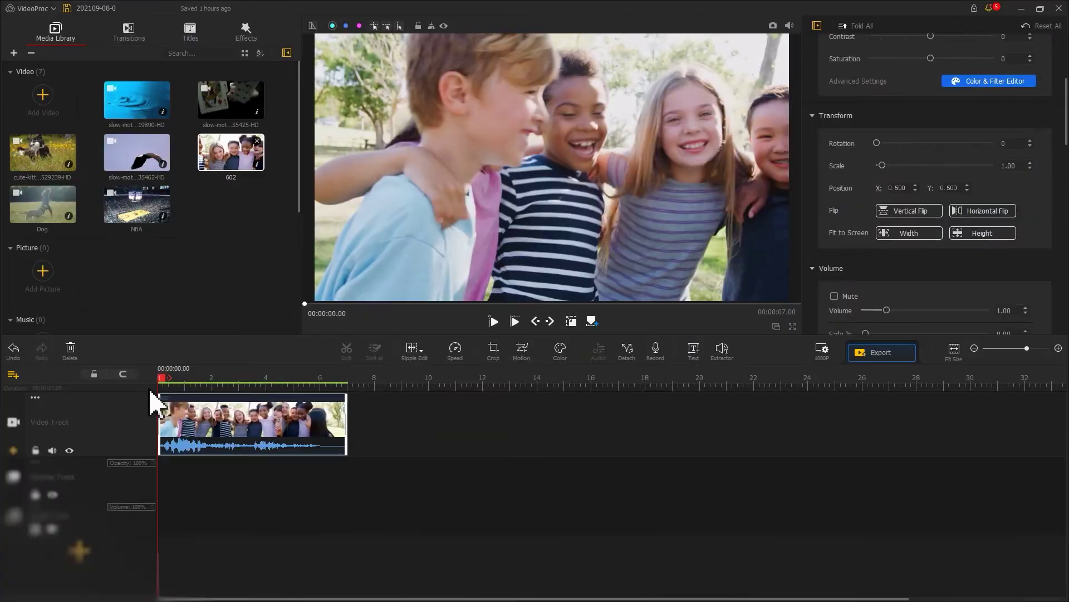
Play the kids clip, then enable Change Voice Pitch in its Speed Editor.
key("space")
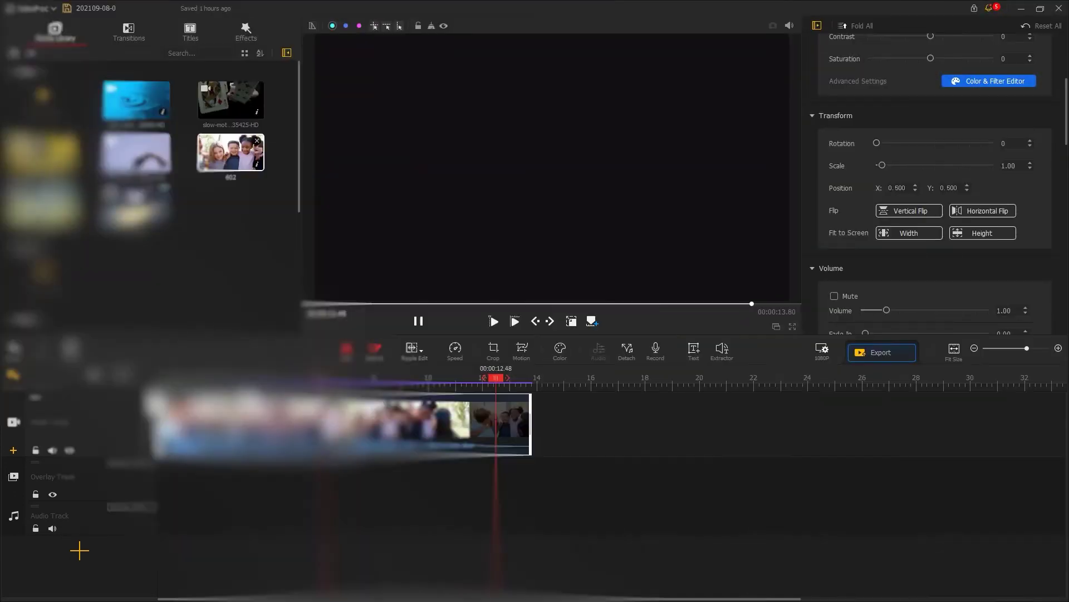
left_click(288, 400)
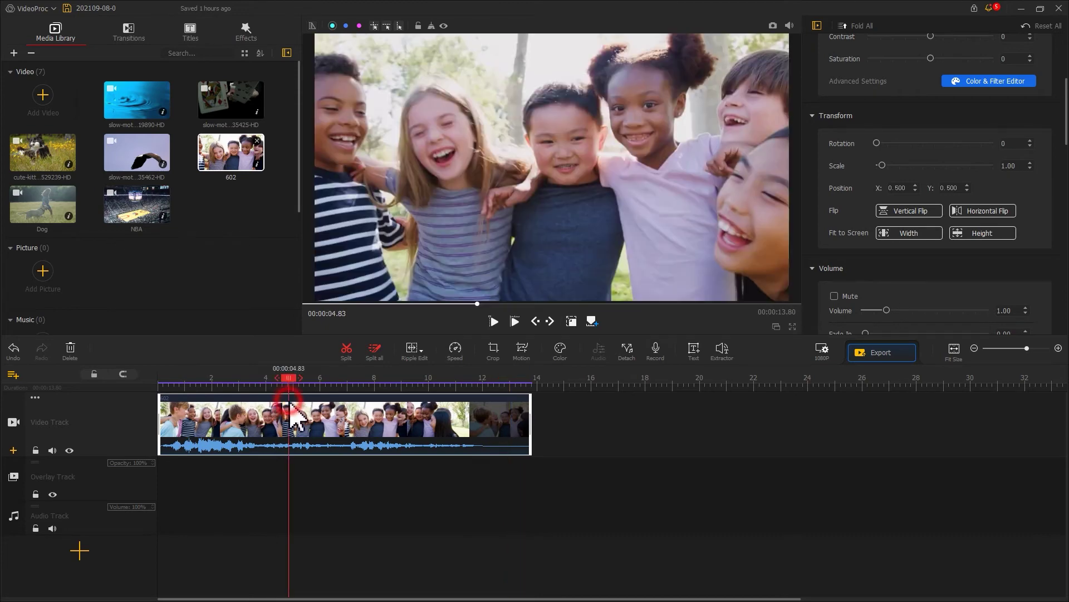
left_click(455, 351)
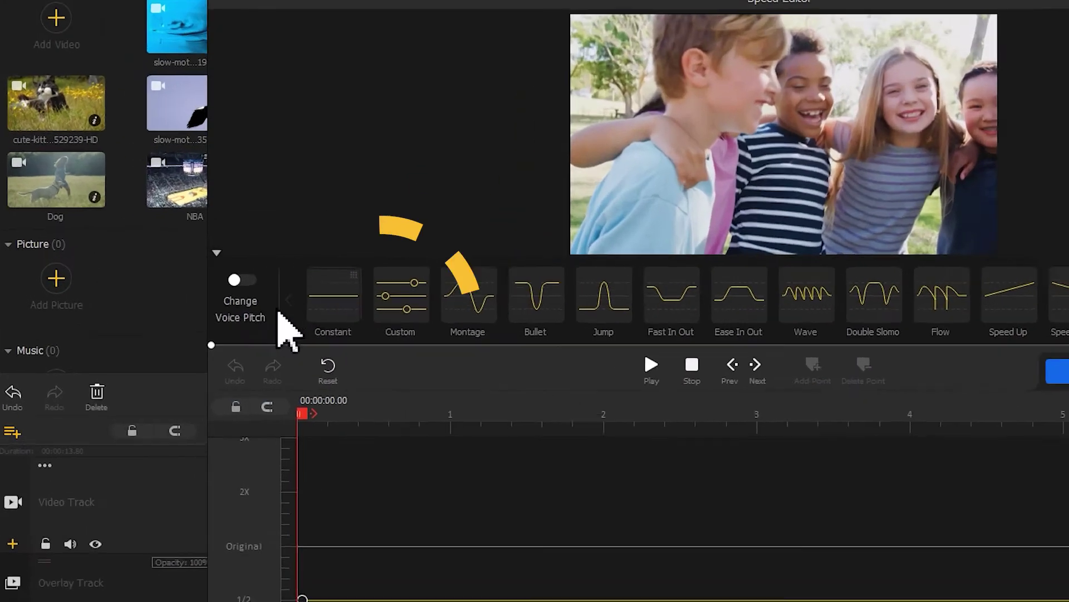
left_click(167, 271)
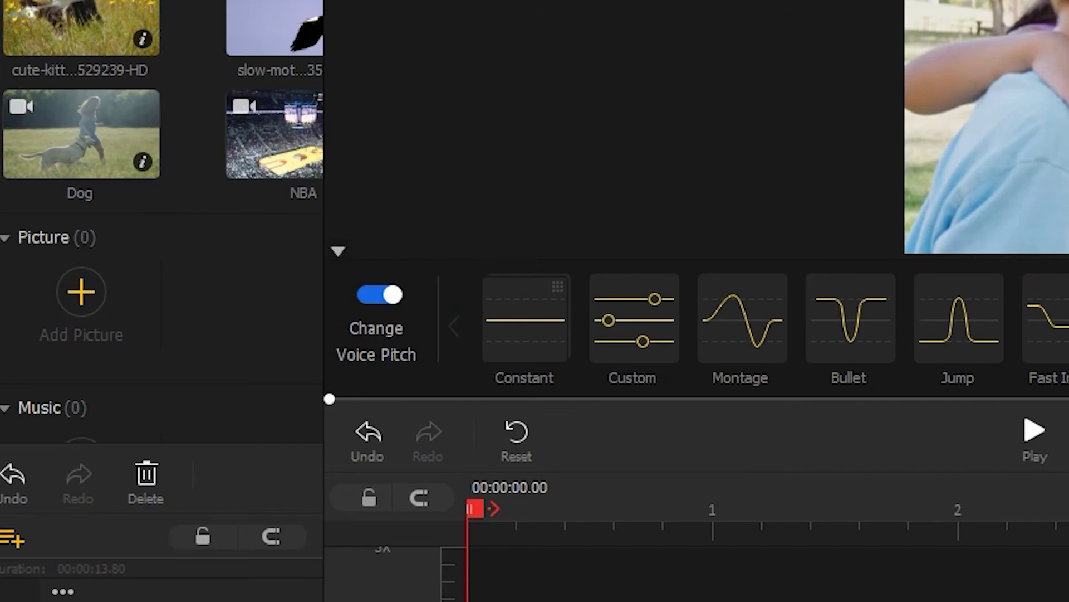